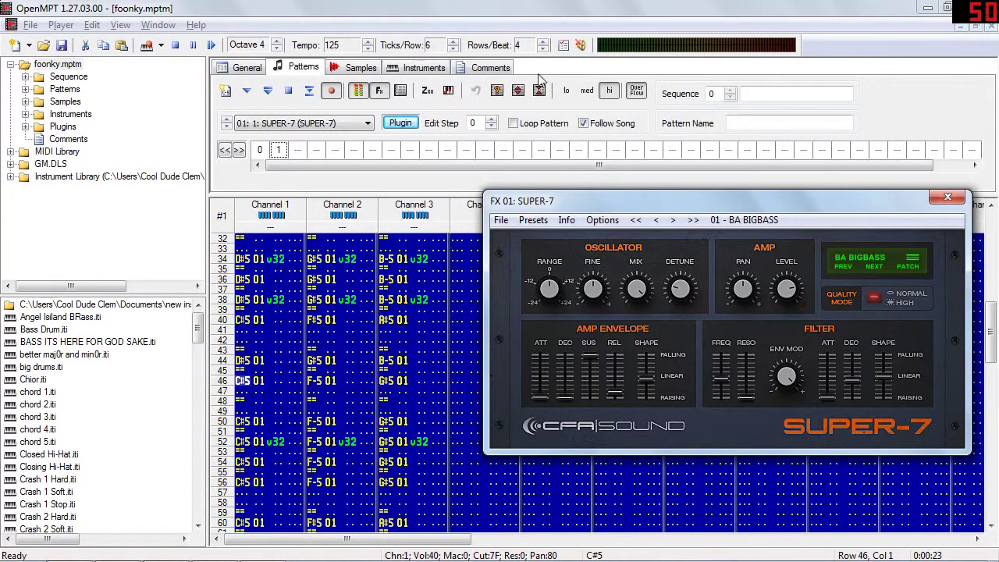
Loop the foonky pattern through the SUPER-7 synth's BA BIGBASS preset.
{"action": "left_click", "coordinate": [533, 21]}
{"action": "left_click", "coordinate": [268, 91]}
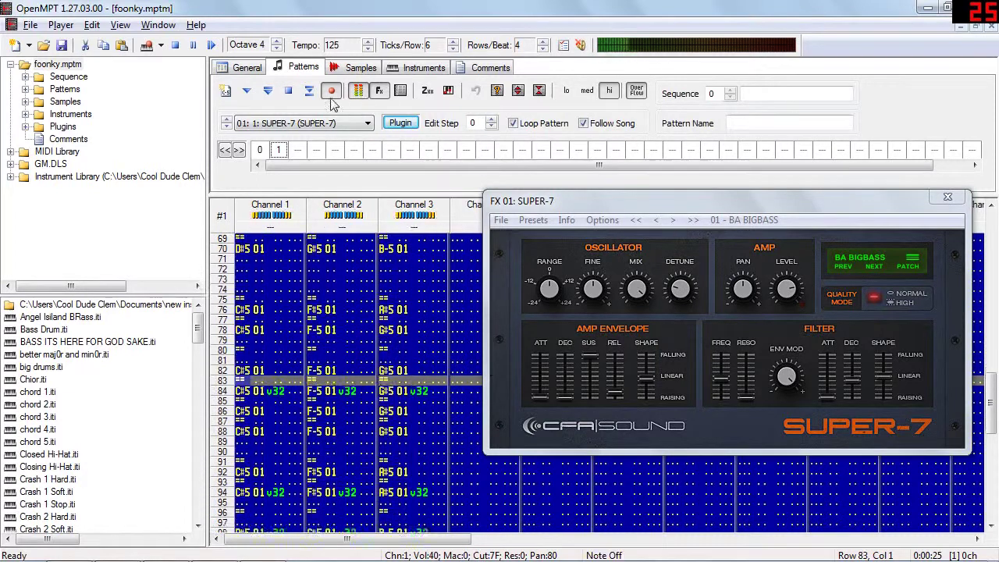
Restart foonky from the beginning and step SUPER-7 preset by preset until 20 INIT.
{"action": "left_click", "coordinate": [290, 92]}
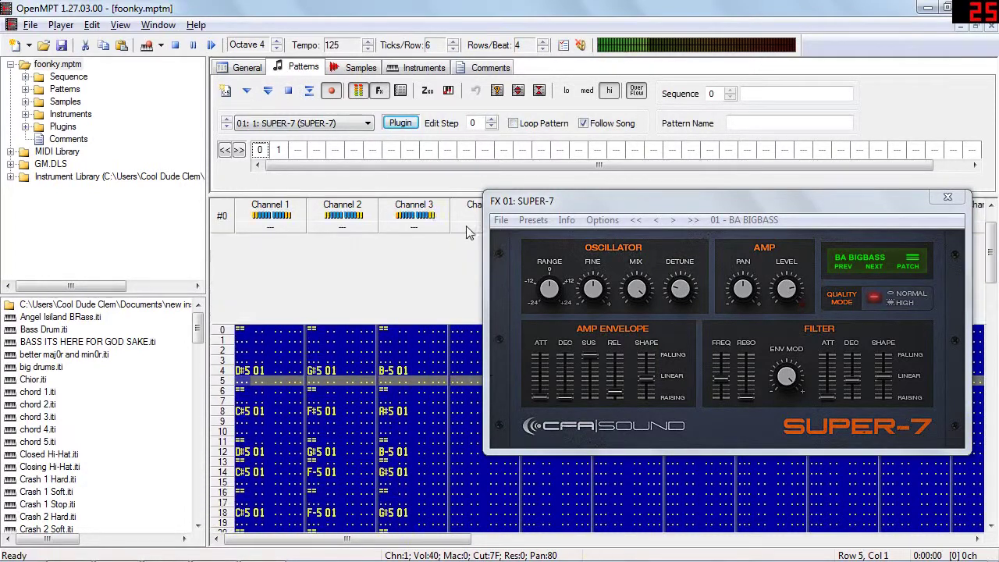
{"action": "left_click", "coordinate": [671, 222]}
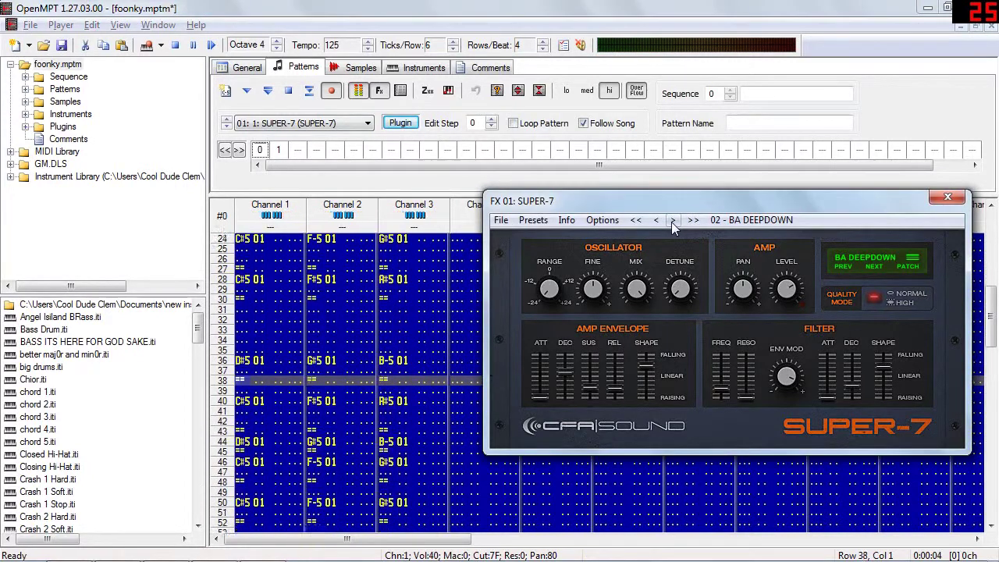
{"action": "left_click", "coordinate": [671, 221]}
{"action": "left_click", "coordinate": [672, 222]}
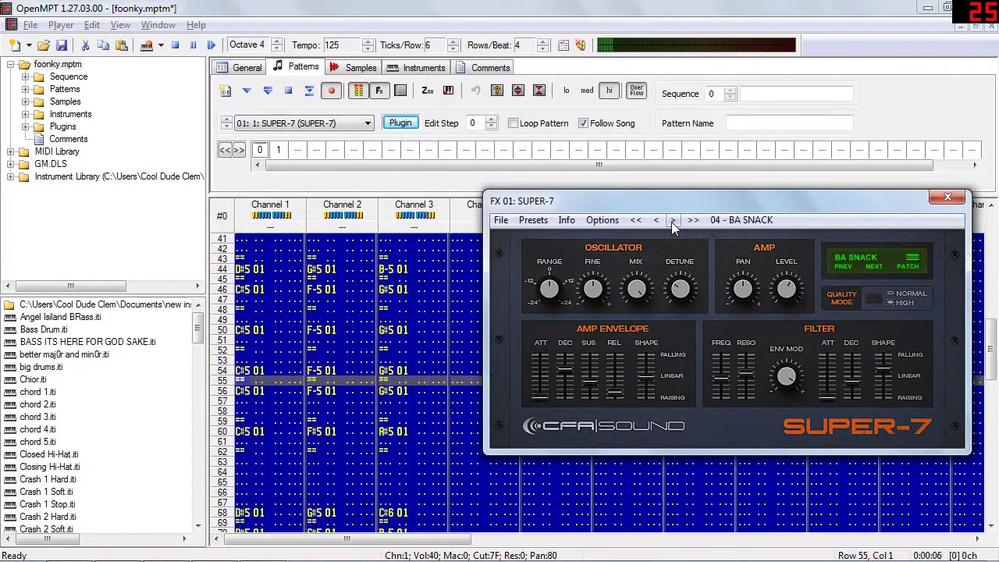
{"action": "left_click", "coordinate": [671, 222]}
{"action": "left_click", "coordinate": [671, 221]}
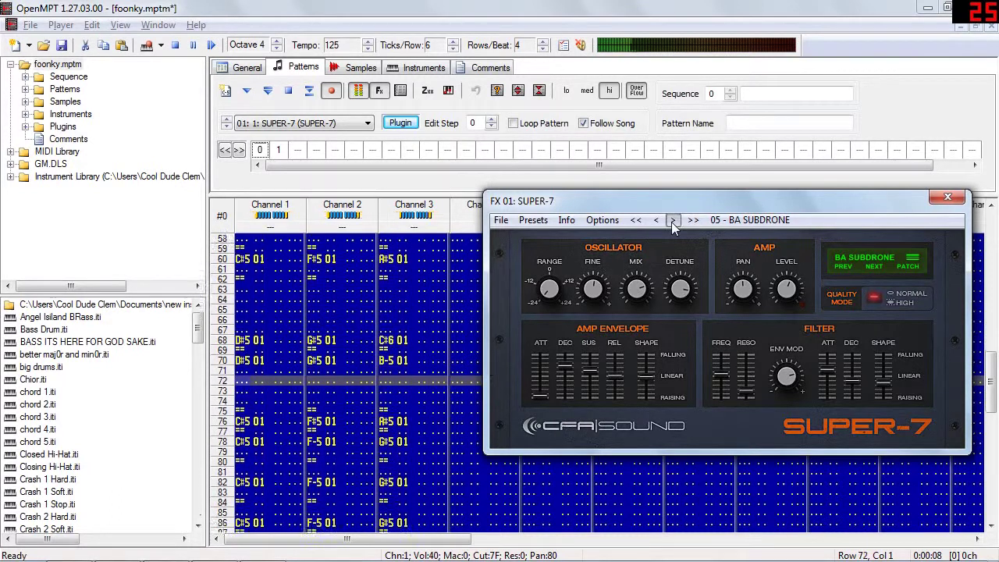
{"action": "left_click", "coordinate": [672, 222]}
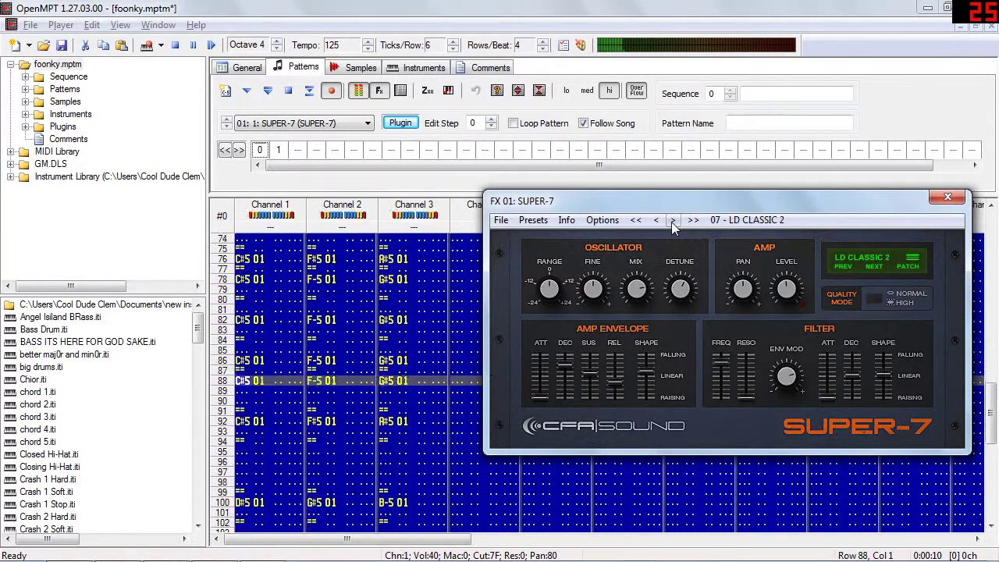
{"action": "left_click", "coordinate": [672, 222]}
{"action": "left_click", "coordinate": [672, 223]}
{"action": "left_click", "coordinate": [672, 222]}
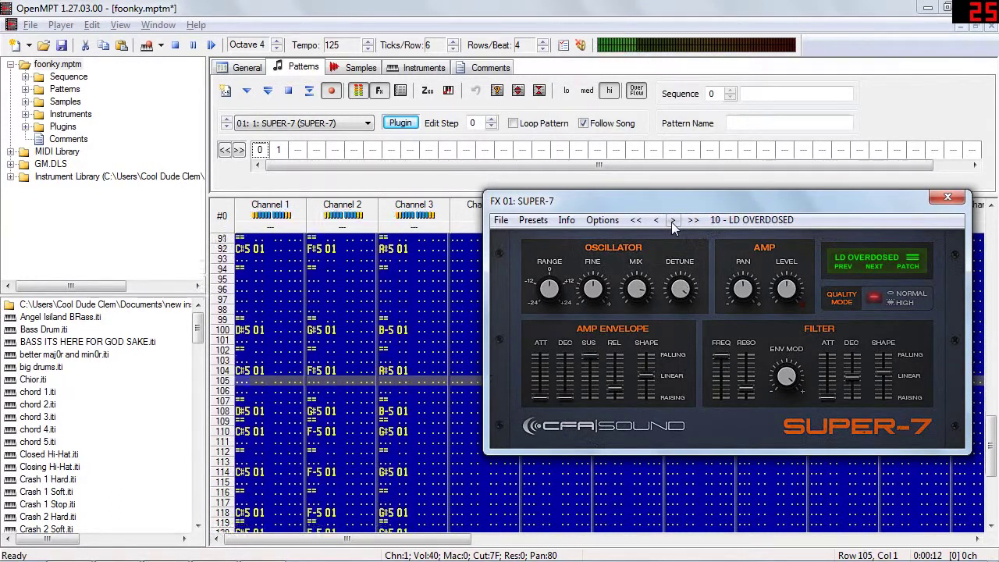
{"action": "left_click", "coordinate": [672, 223]}
{"action": "left_click", "coordinate": [672, 223]}
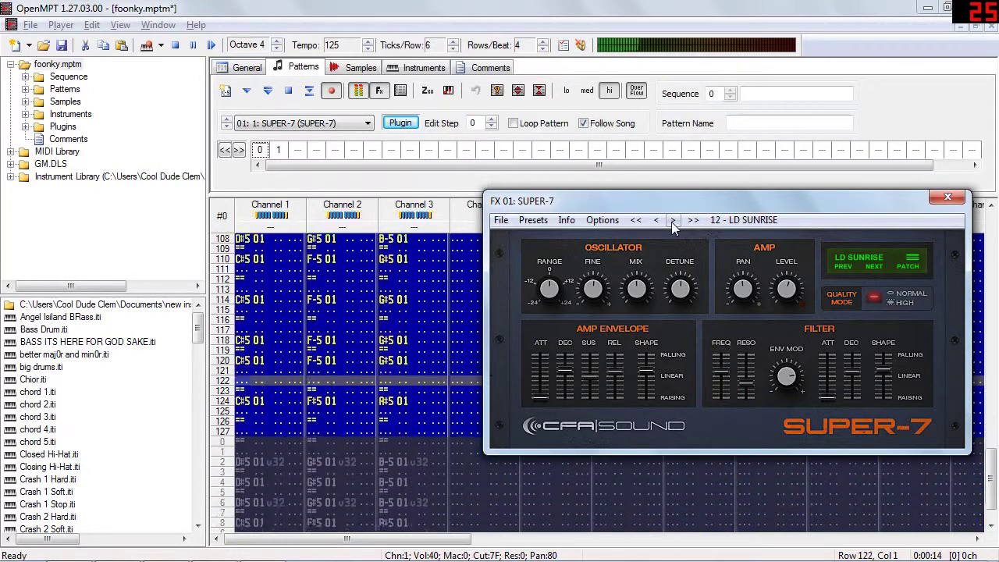
{"action": "left_click", "coordinate": [672, 223]}
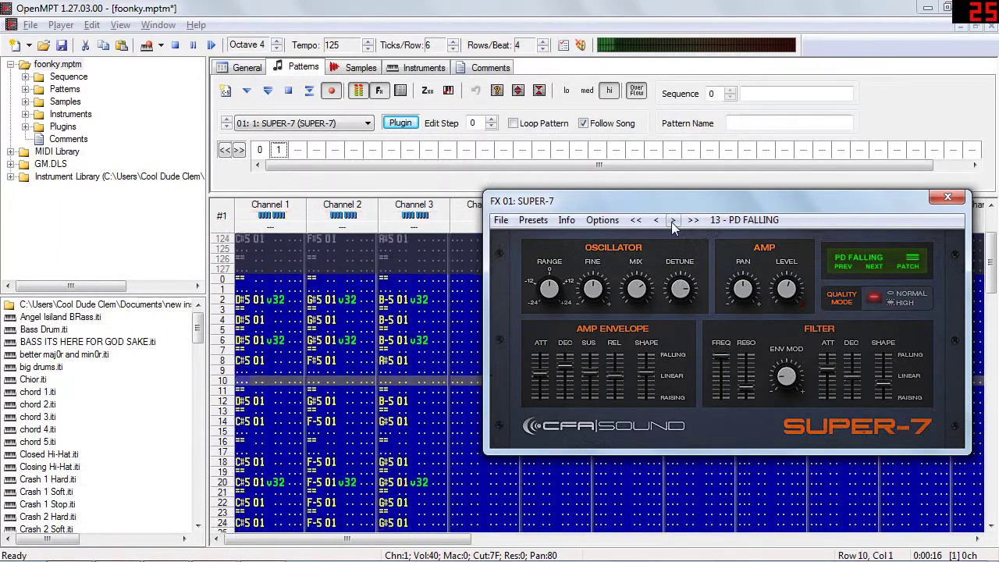
{"action": "left_click", "coordinate": [672, 222]}
{"action": "left_click", "coordinate": [672, 223]}
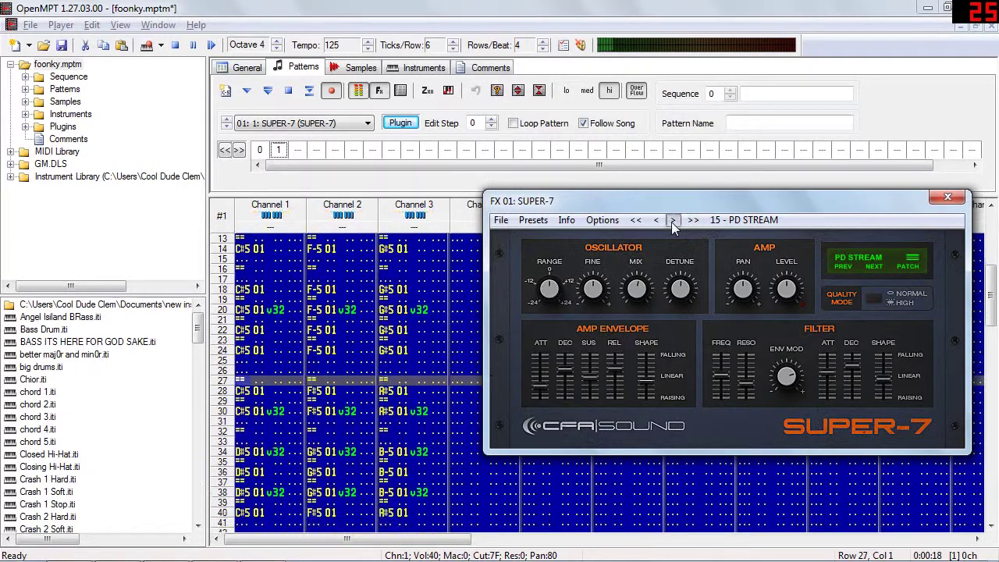
{"action": "left_click", "coordinate": [672, 222]}
{"action": "left_click", "coordinate": [672, 223]}
{"action": "left_click", "coordinate": [672, 222]}
{"action": "left_click", "coordinate": [672, 223]}
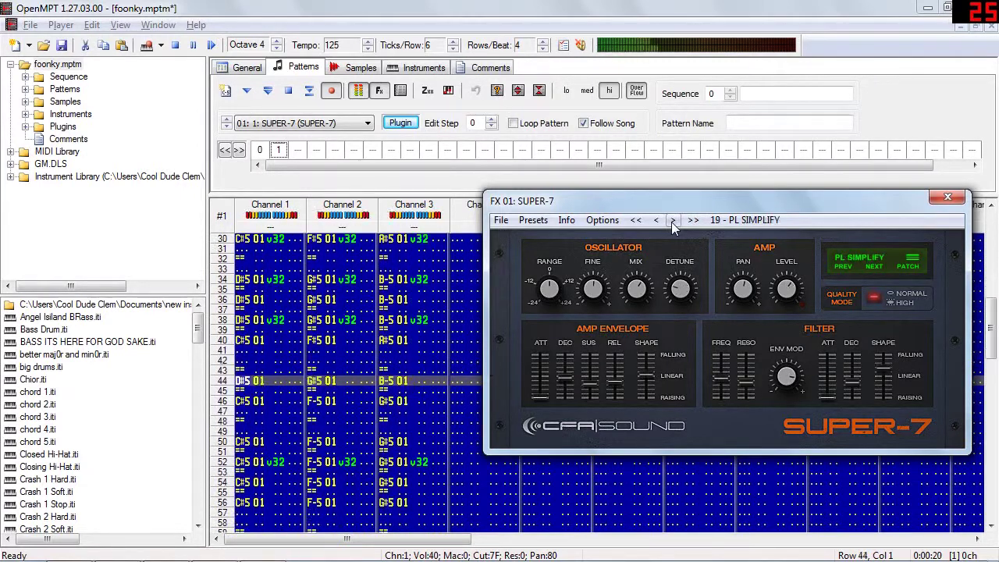
{"action": "left_click", "coordinate": [672, 223]}
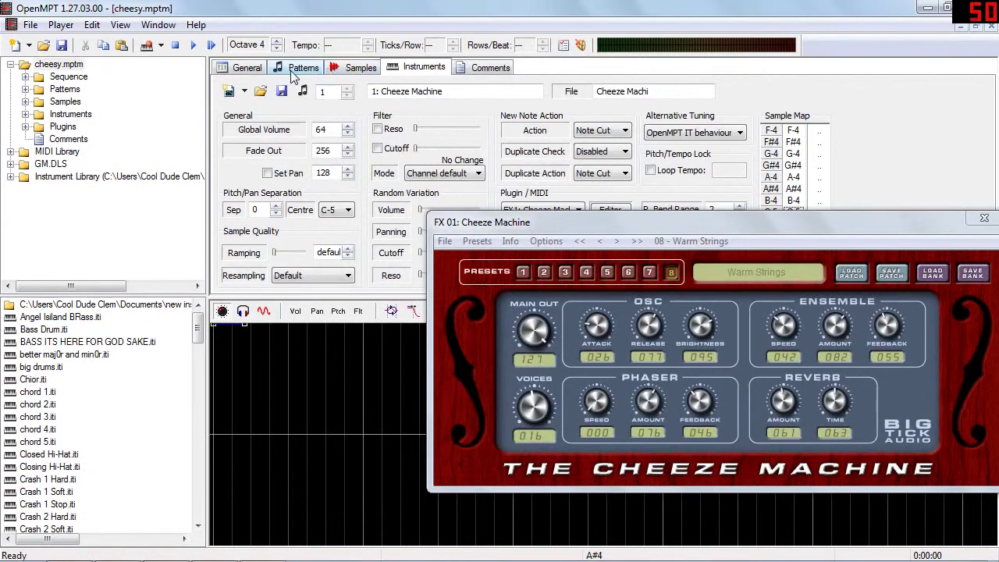
Play the cheesy song in the pattern editor and nudge the Cheeze Machine window left.
{"action": "left_click", "coordinate": [296, 69]}
{"action": "left_click", "coordinate": [211, 46]}
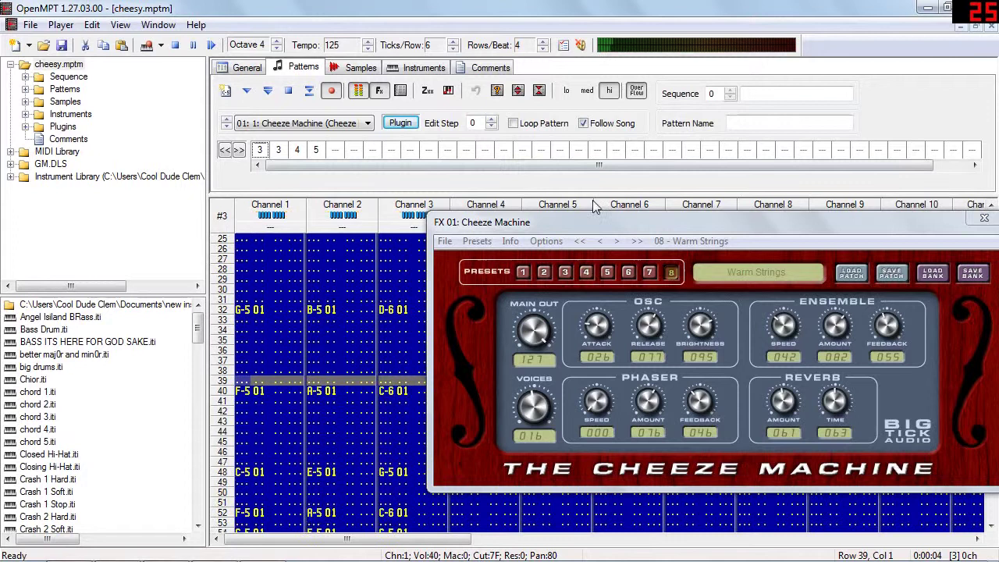
{"action": "left_click_drag", "start_coordinate": [634, 223], "coordinate": [613, 227]}
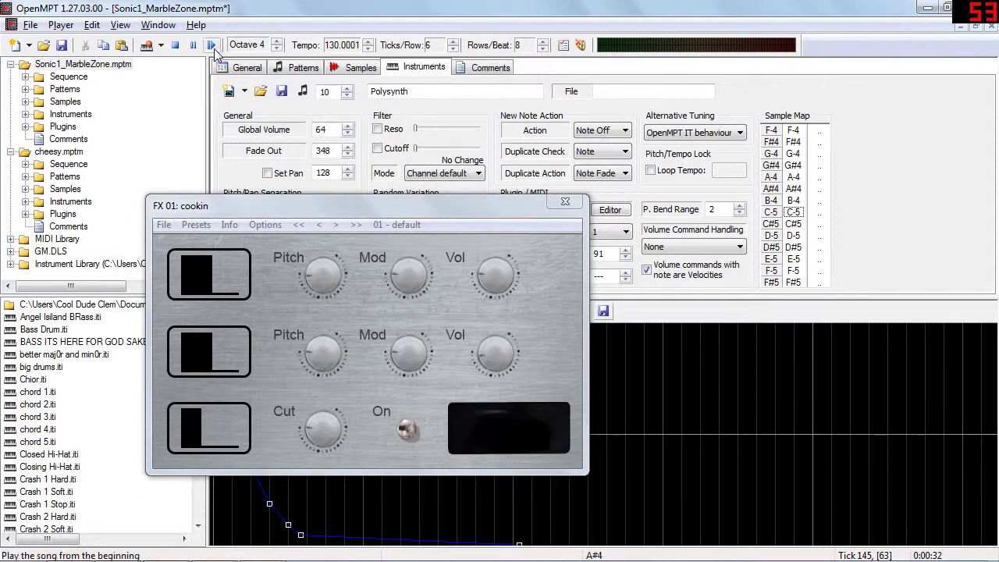
Start Sonic1_MarbleZone from the beginning on cookin's 01 - default, with its patterns showing.
{"action": "left_click", "coordinate": [211, 45]}
{"action": "left_click", "coordinate": [284, 69]}
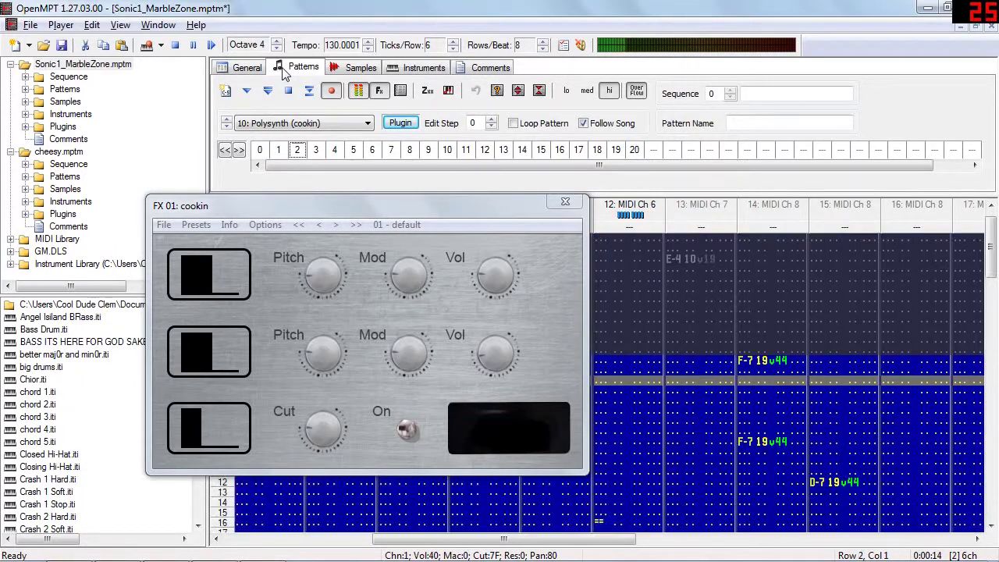
{"action": "left_click", "coordinate": [230, 273]}
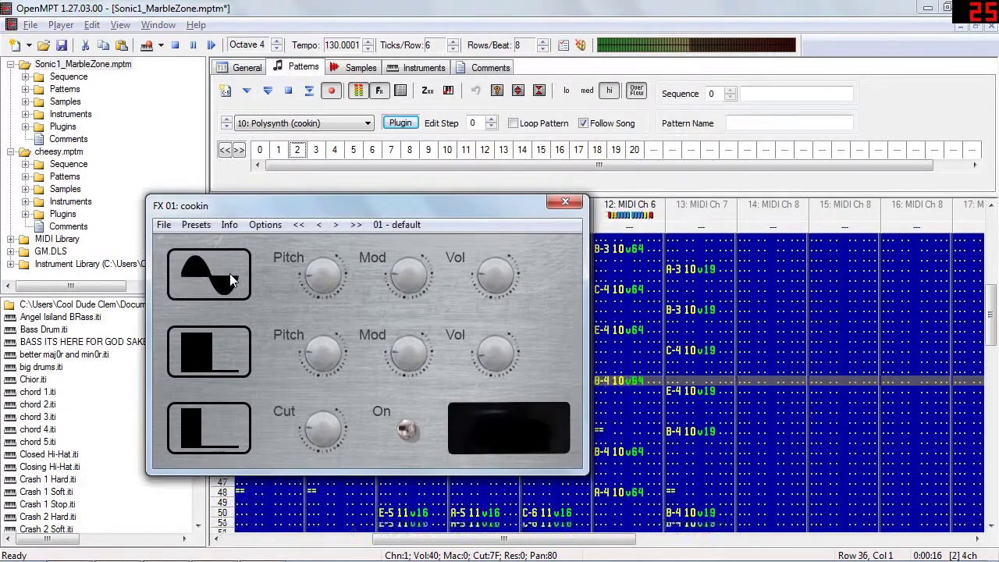
{"action": "left_click", "coordinate": [209, 342]}
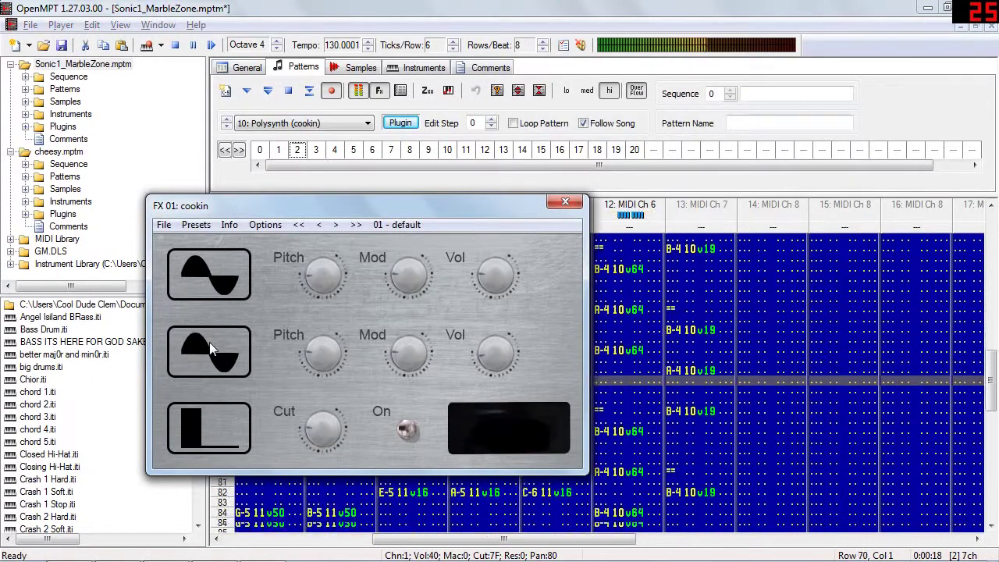
{"action": "left_click", "coordinate": [211, 342]}
{"action": "left_click", "coordinate": [212, 295]}
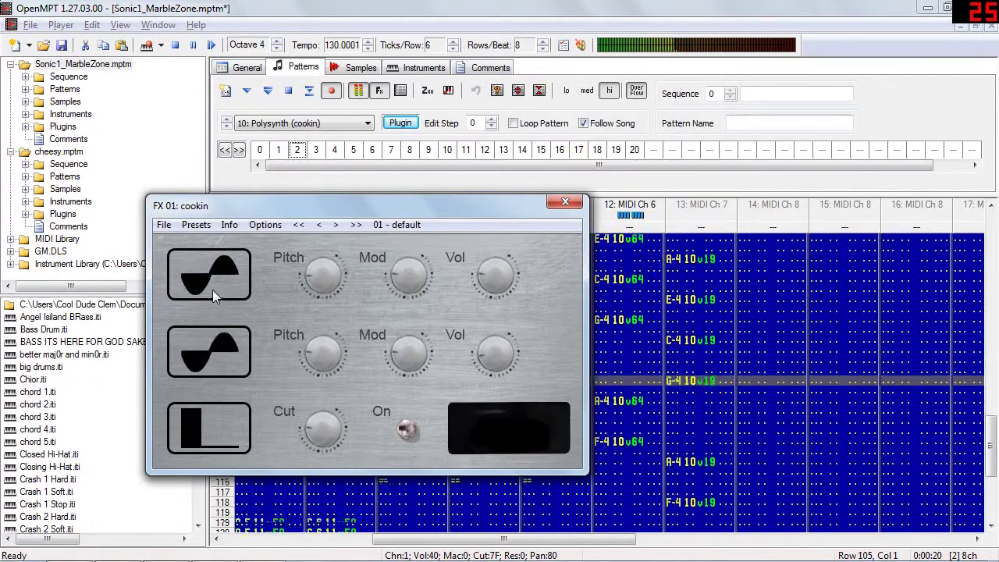
{"action": "left_click", "coordinate": [213, 290]}
{"action": "left_click", "coordinate": [218, 353]}
{"action": "left_click", "coordinate": [212, 285]}
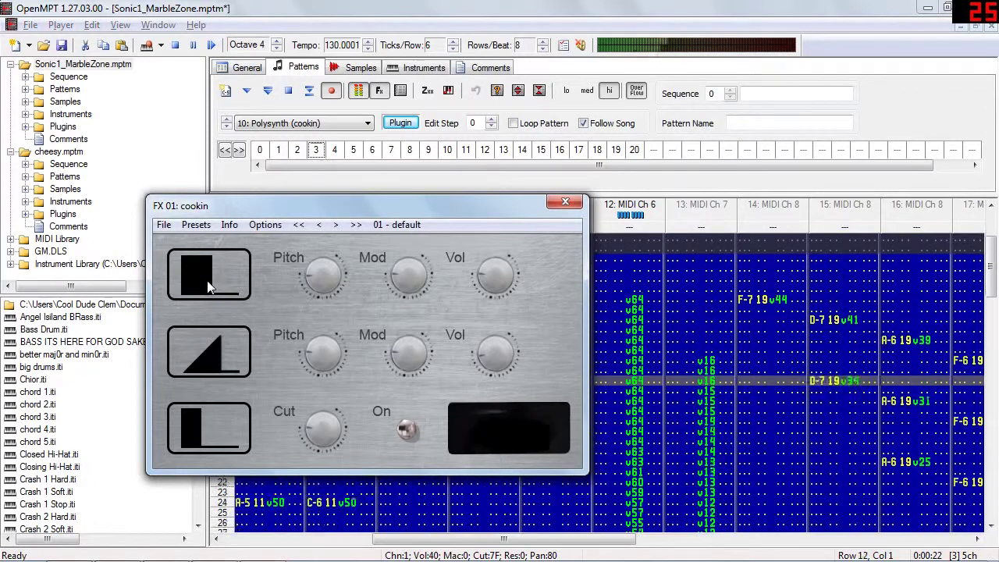
{"action": "left_click", "coordinate": [216, 355]}
{"action": "left_click", "coordinate": [215, 357]}
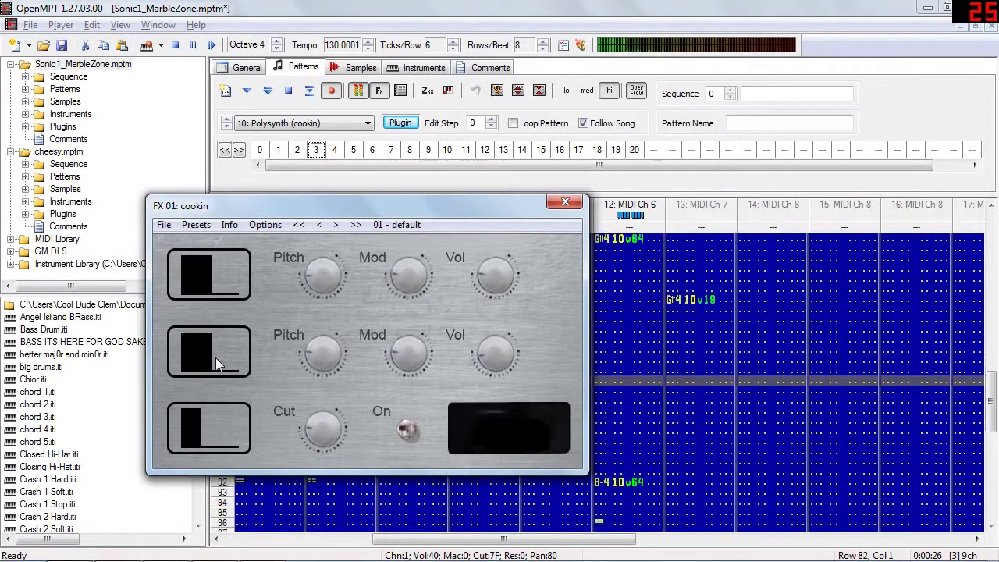
{"action": "left_click", "coordinate": [216, 342]}
{"action": "left_click", "coordinate": [217, 342]}
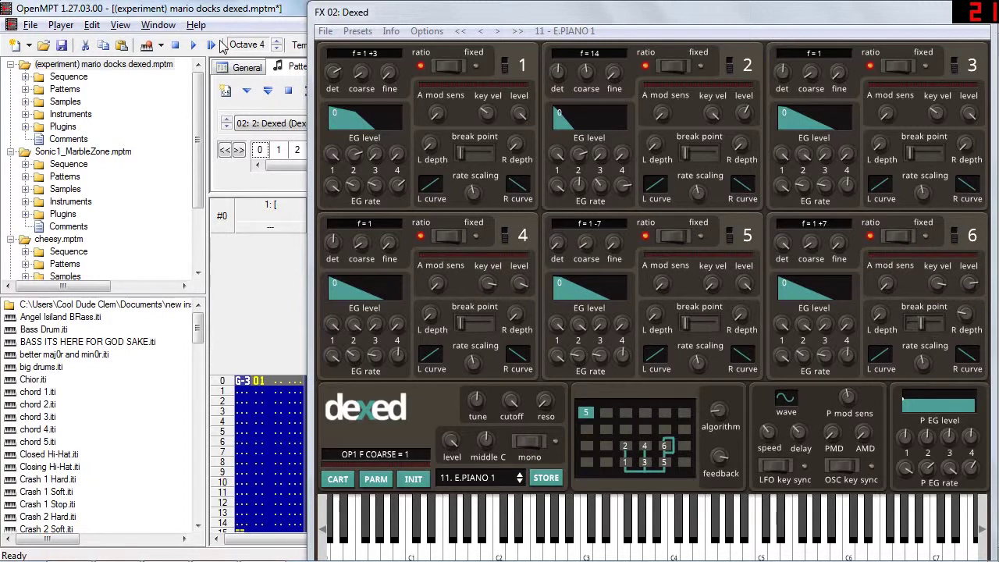
Play the mario docks dexed song from the start through Dexed's E.PIANO 1 preset.
{"action": "left_click", "coordinate": [211, 46]}
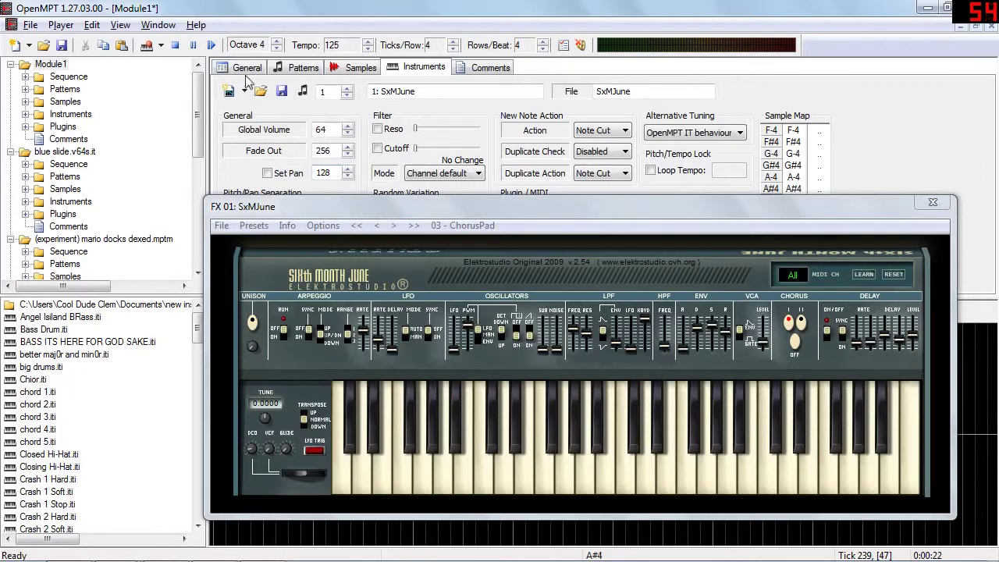
Play Module1 from the start through the SxMJune synth's 03 - ChorusPad preset.
{"action": "left_click", "coordinate": [213, 46]}
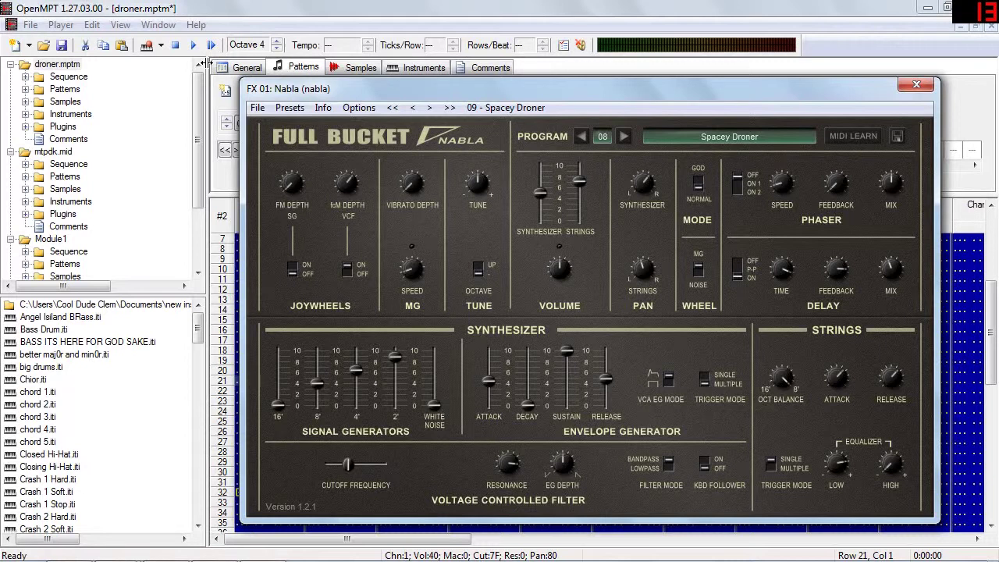
Play the droner pattern and step Nabla back three programs to Resonant Saws.
{"action": "left_click", "coordinate": [211, 46]}
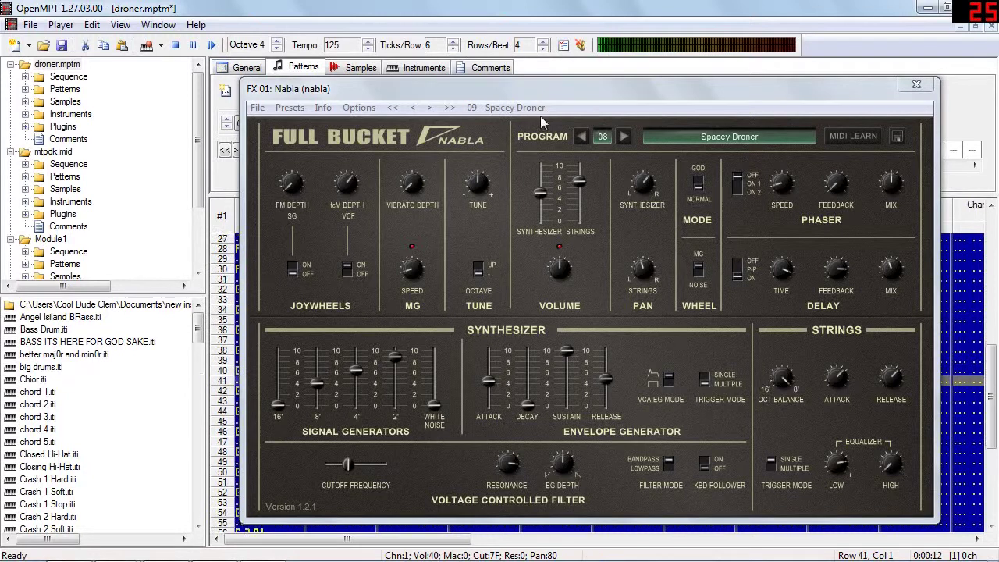
{"action": "left_click", "coordinate": [579, 139]}
{"action": "left_click", "coordinate": [579, 139]}
{"action": "left_click", "coordinate": [579, 139]}
{"action": "left_click", "coordinate": [579, 139]}
{"action": "left_click", "coordinate": [579, 139]}
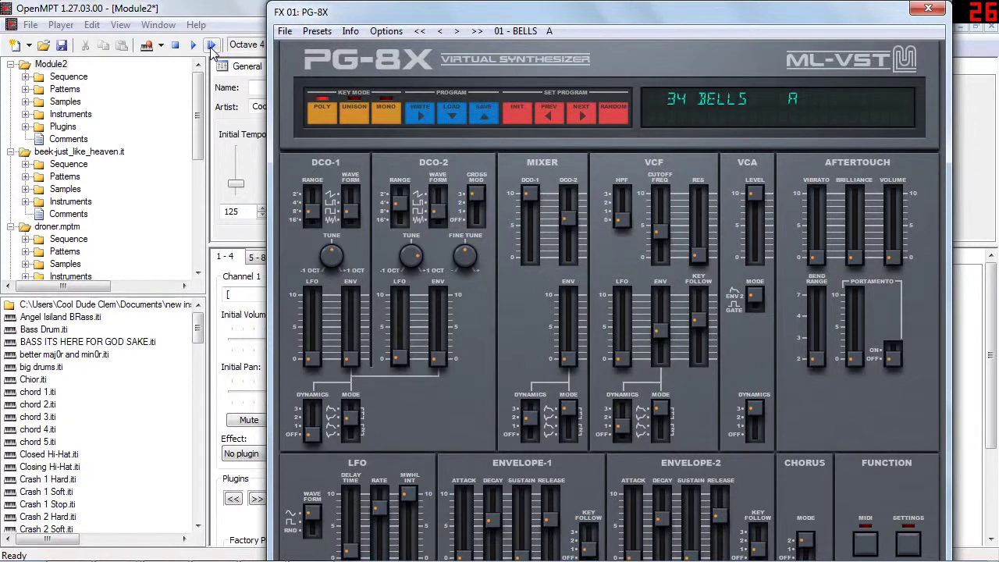
Play Module2 through the PG-8X synth on its BELLS A preset.
{"action": "left_click", "coordinate": [211, 45]}
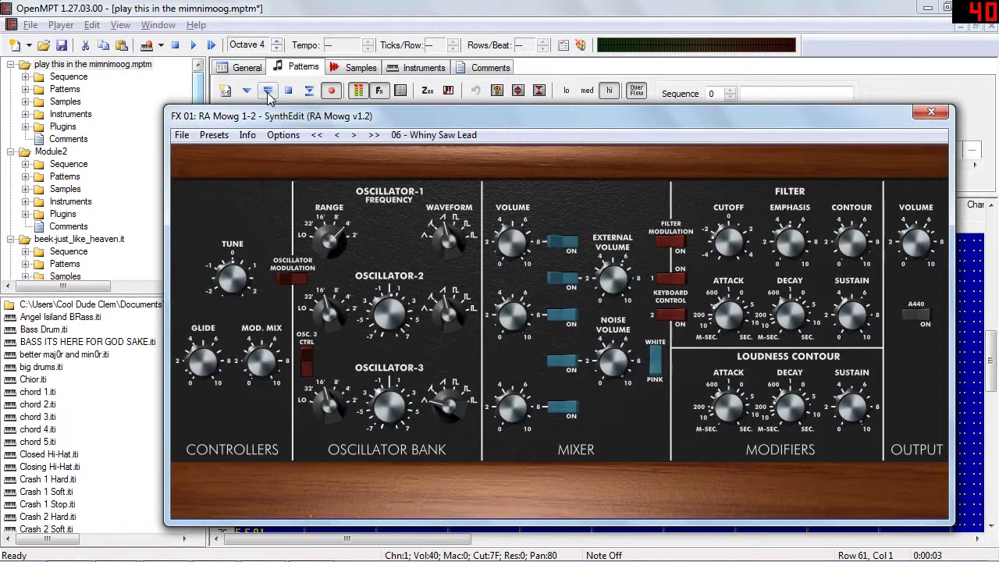
Loop the pattern while moving RA Mowg to Thick Moog Square Bass, then 15 - Mooguitar.
{"action": "left_click", "coordinate": [268, 91]}
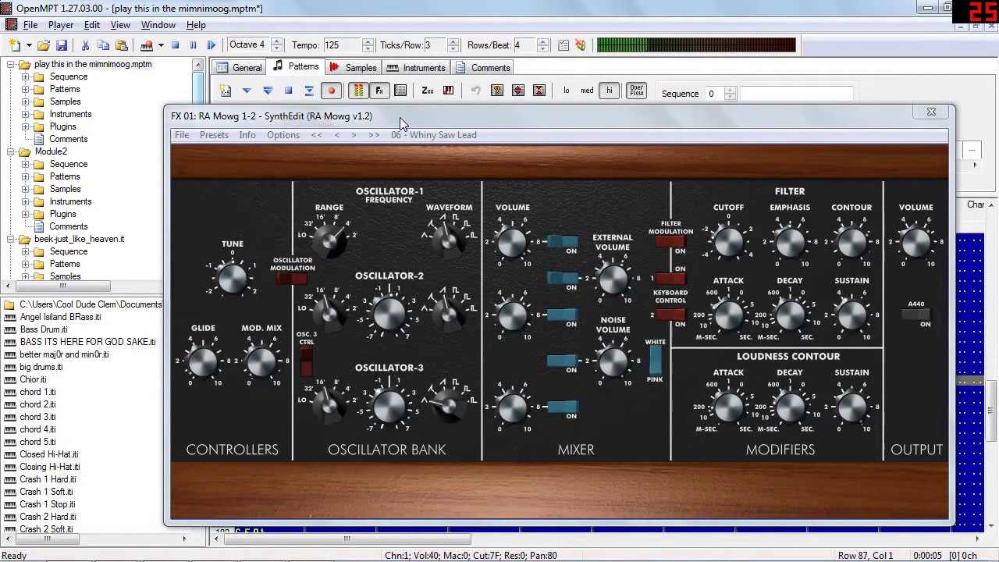
{"action": "double_click", "coordinate": [354, 135]}
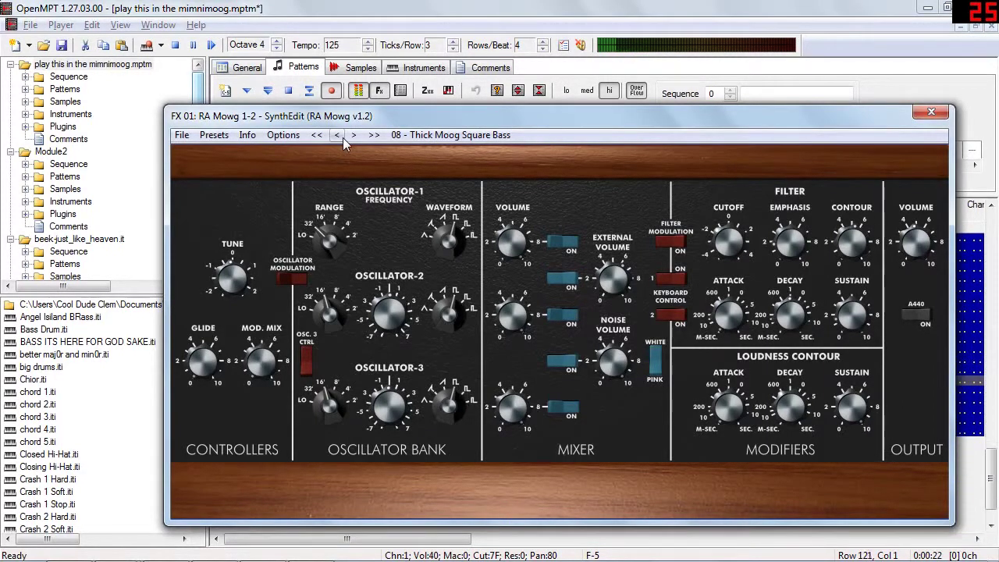
{"action": "left_click", "coordinate": [354, 135]}
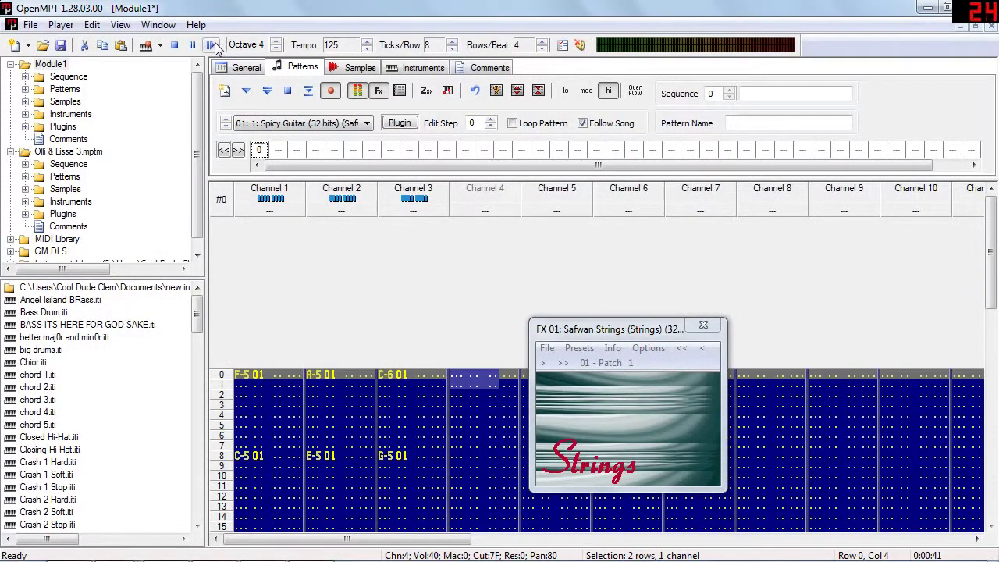
Play and then restart the Module1 chord pattern through Safwan Strings' 01 - Patch 1.
{"action": "left_click", "coordinate": [212, 46]}
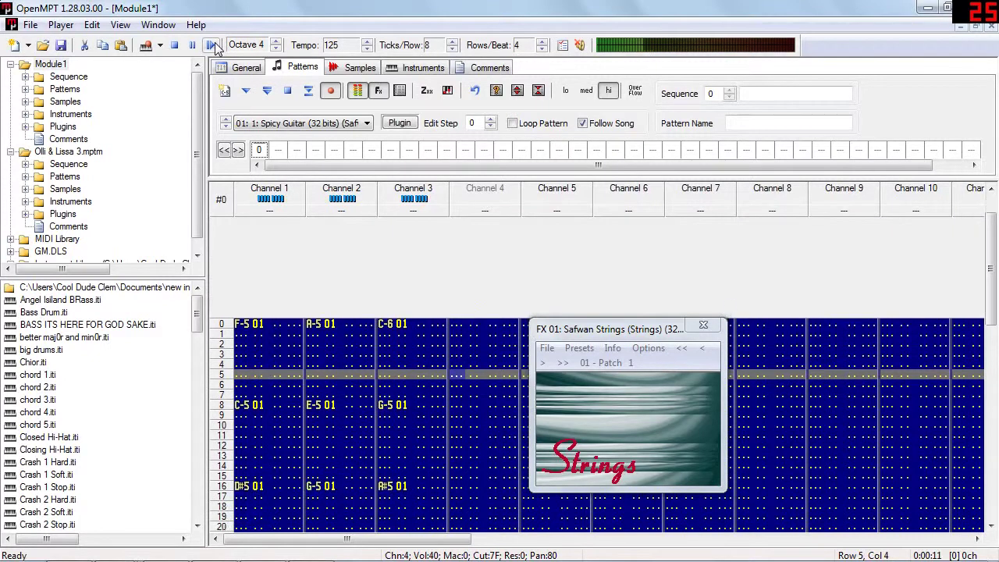
{"action": "left_click", "coordinate": [288, 91]}
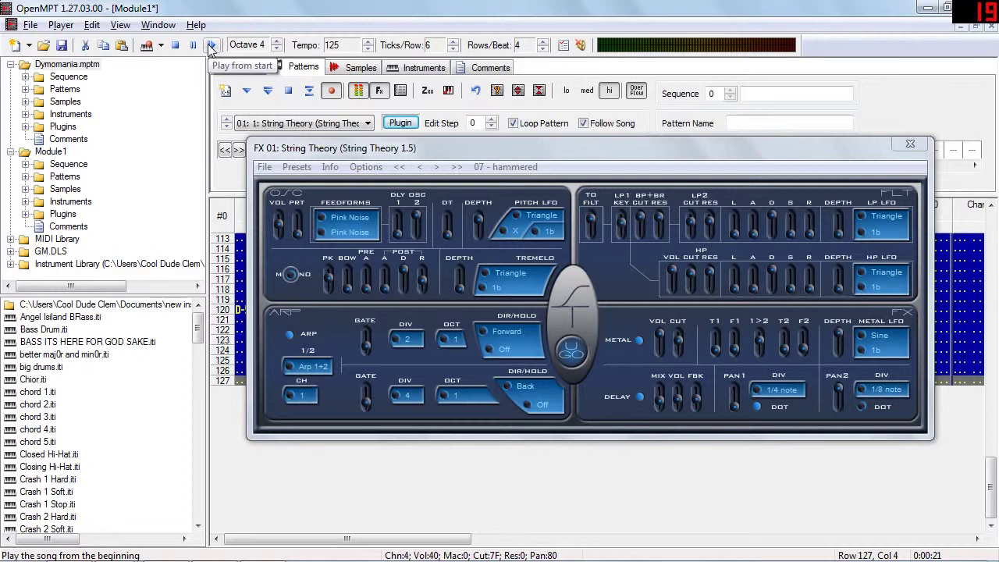
Play the String Theory song from the start, shifting its synth window aside and back.
{"action": "left_click", "coordinate": [210, 46]}
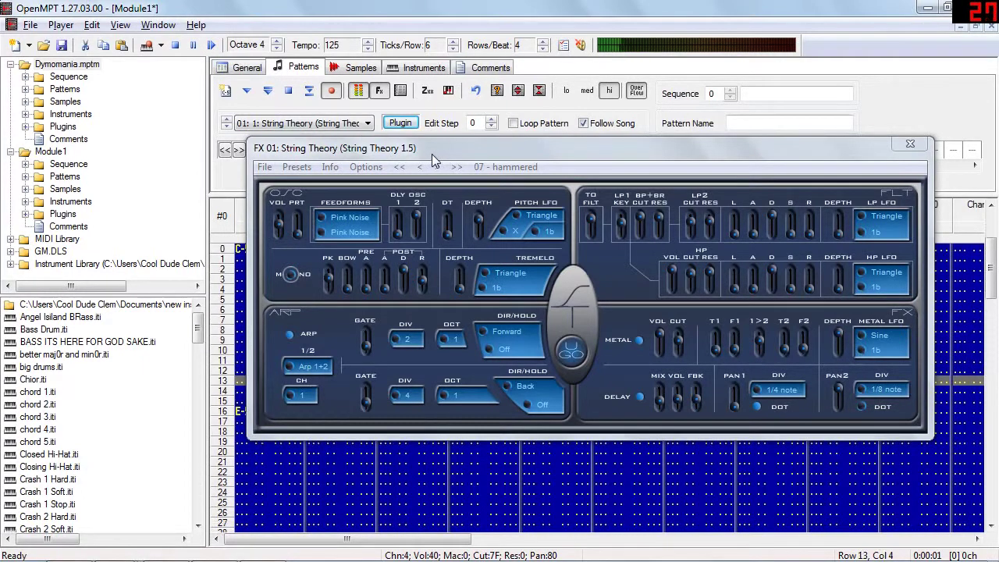
{"action": "left_click_drag", "start_coordinate": [433, 152], "coordinate": [632, 220]}
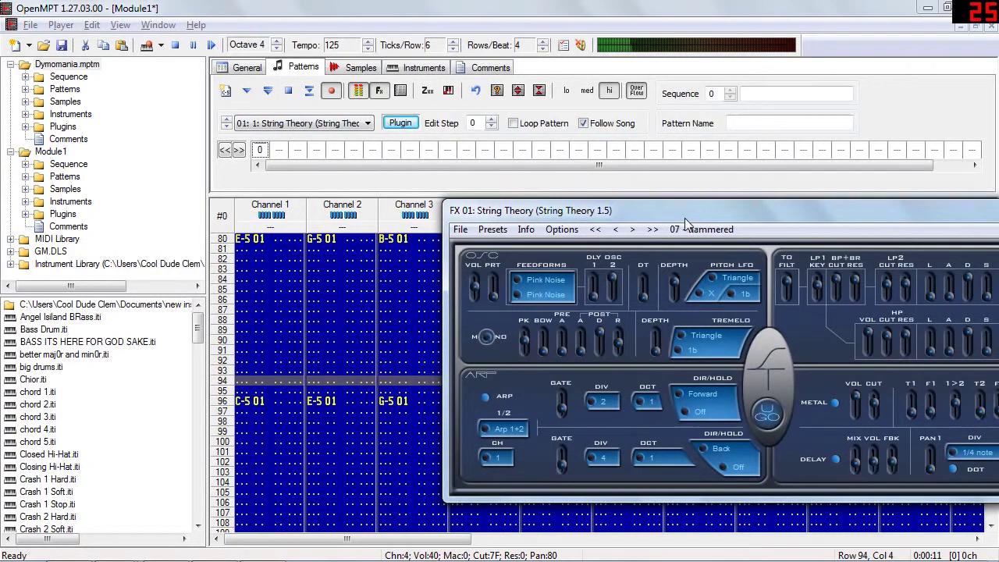
{"action": "left_click_drag", "start_coordinate": [690, 218], "coordinate": [490, 176]}
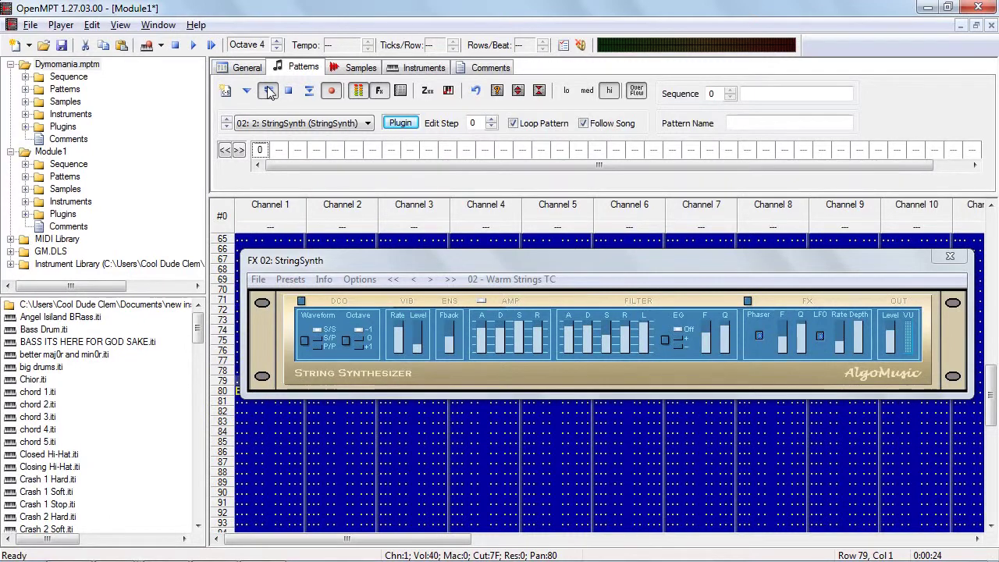
Replay the pattern and step StringSynth through Fade Pad TC to 04 - Sweepy TC.
{"action": "left_click", "coordinate": [269, 92]}
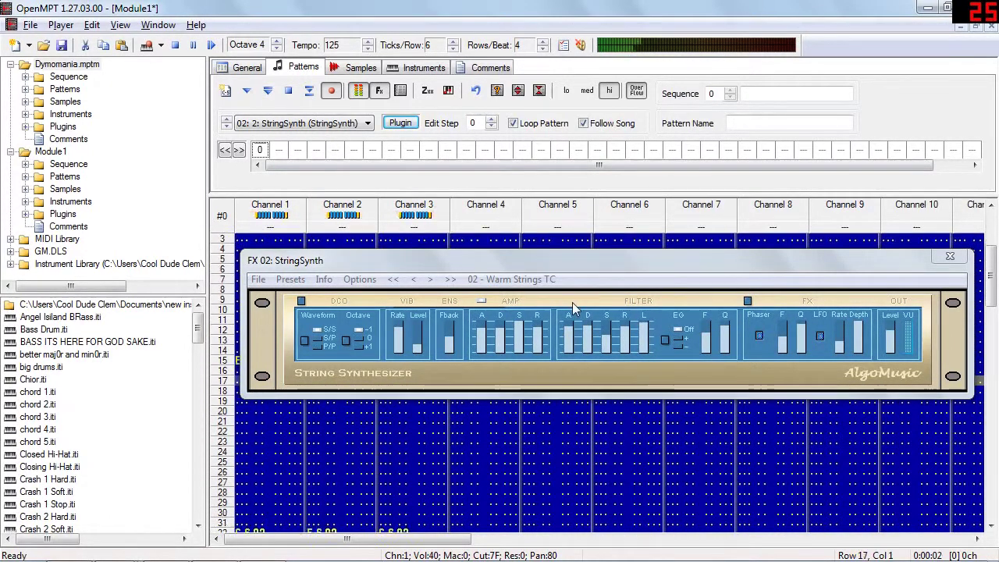
{"action": "left_click", "coordinate": [430, 281]}
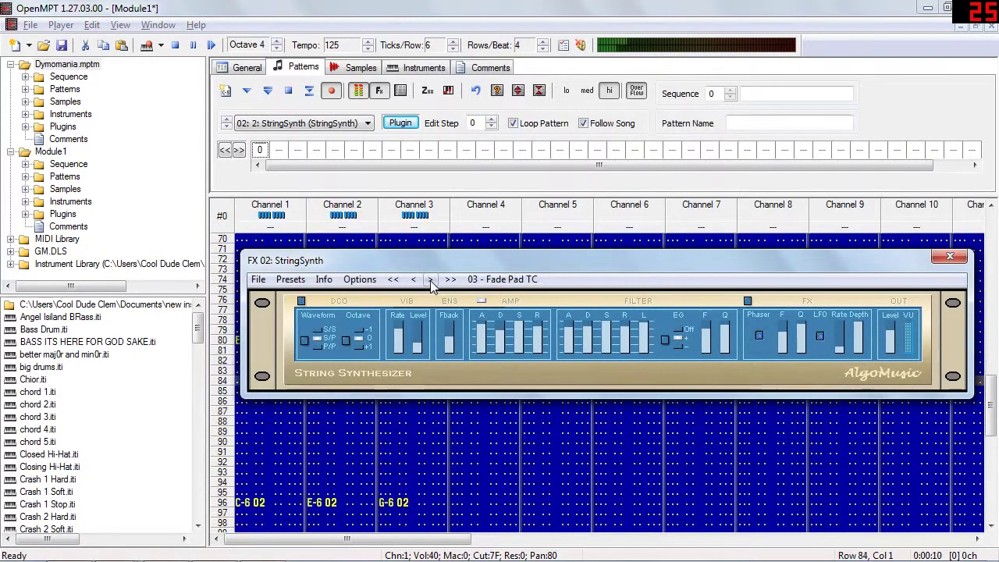
{"action": "left_click", "coordinate": [430, 281]}
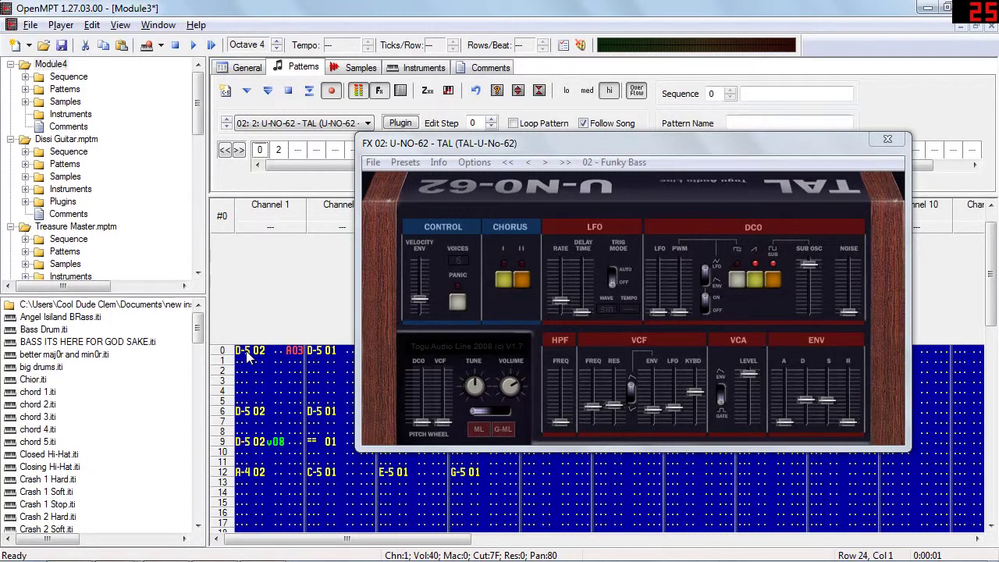
Start playback of the Module3 bass song with TAL U-NO-62 on 02 - Funky Bass.
{"action": "left_click", "coordinate": [210, 45]}
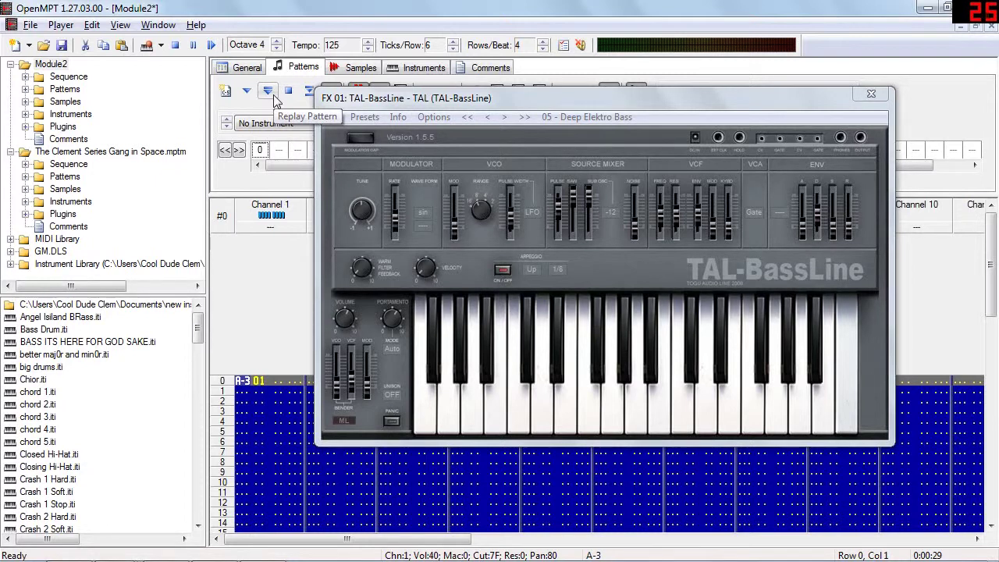
Replay the pattern and play C-3, A-3, B, G-3 and A-3 bass notes live on TAL-BassLine.
{"action": "left_click", "coordinate": [267, 90]}
{"action": "key", "text": "z"}
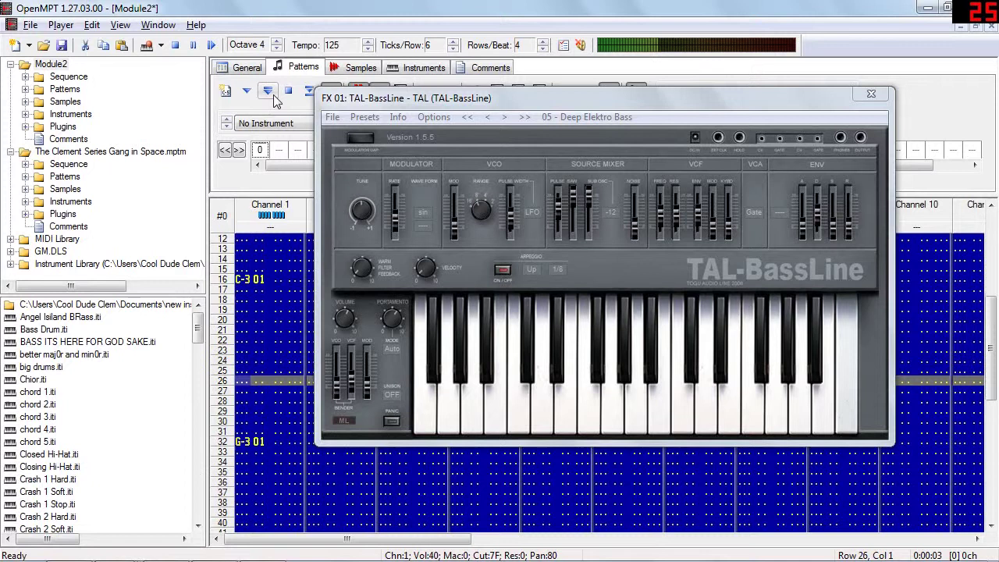
{"action": "key", "text": "n"}
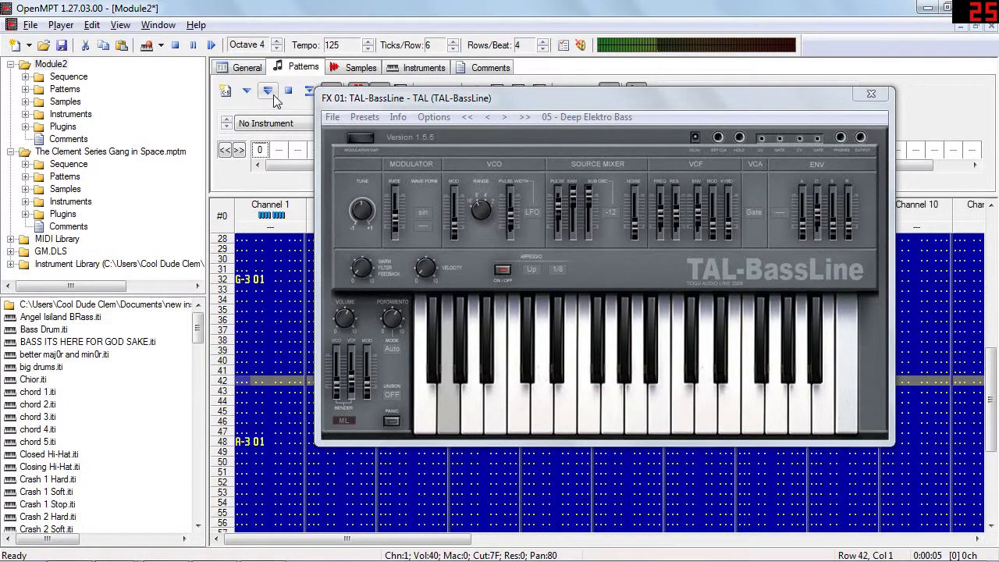
{"action": "key", "text": "m"}
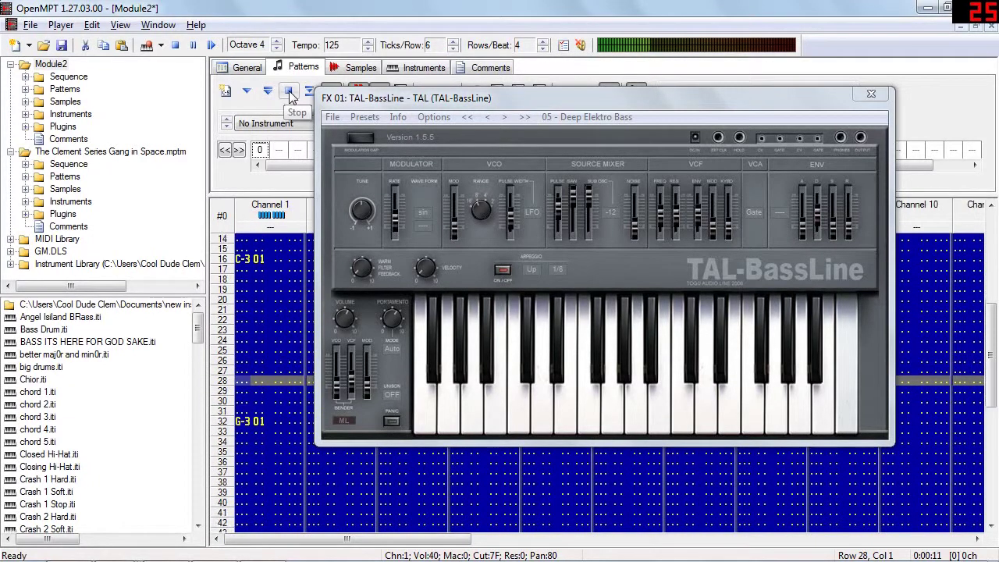
{"action": "key", "text": "b"}
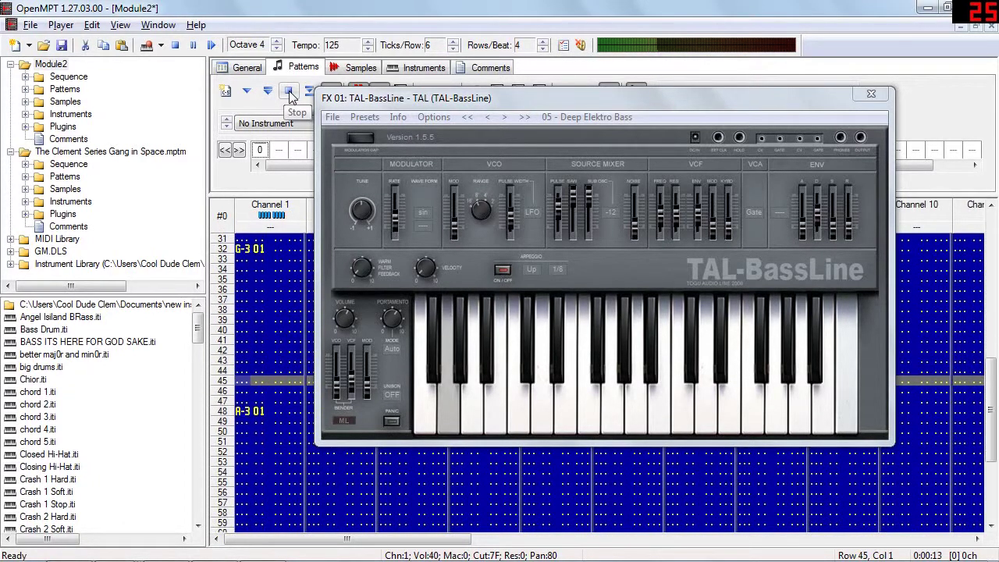
{"action": "key", "text": "n"}
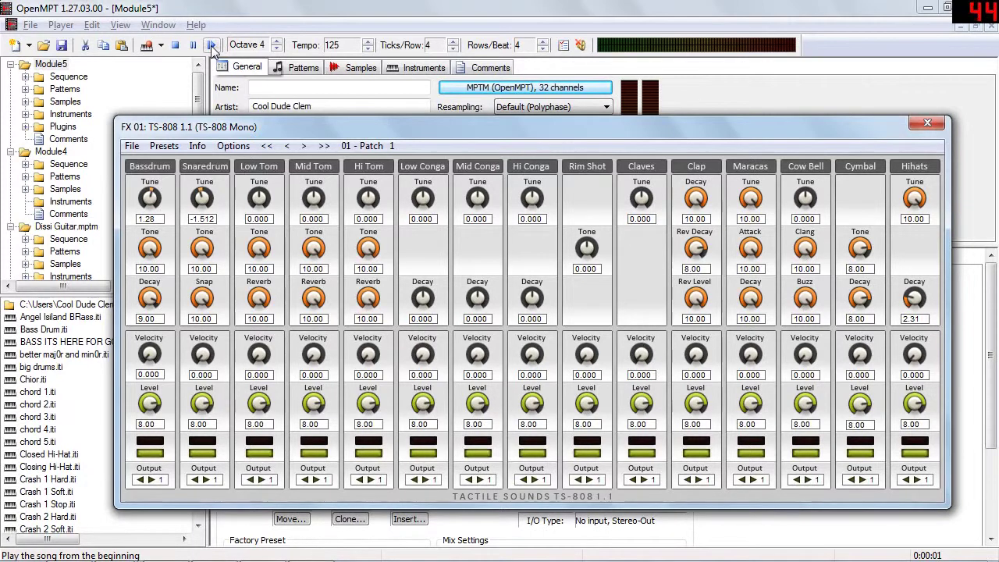
Play the TS-808 drum song from the beginning.
{"action": "left_click", "coordinate": [212, 47]}
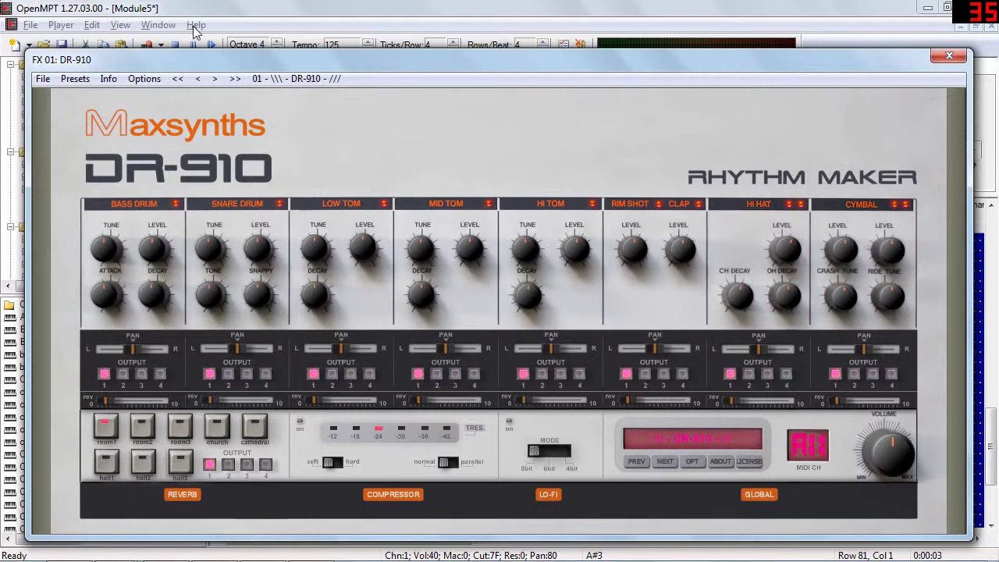
Play the DR-910 drum song and switch its kit to 02 - Classic 909.
{"action": "left_click", "coordinate": [211, 45]}
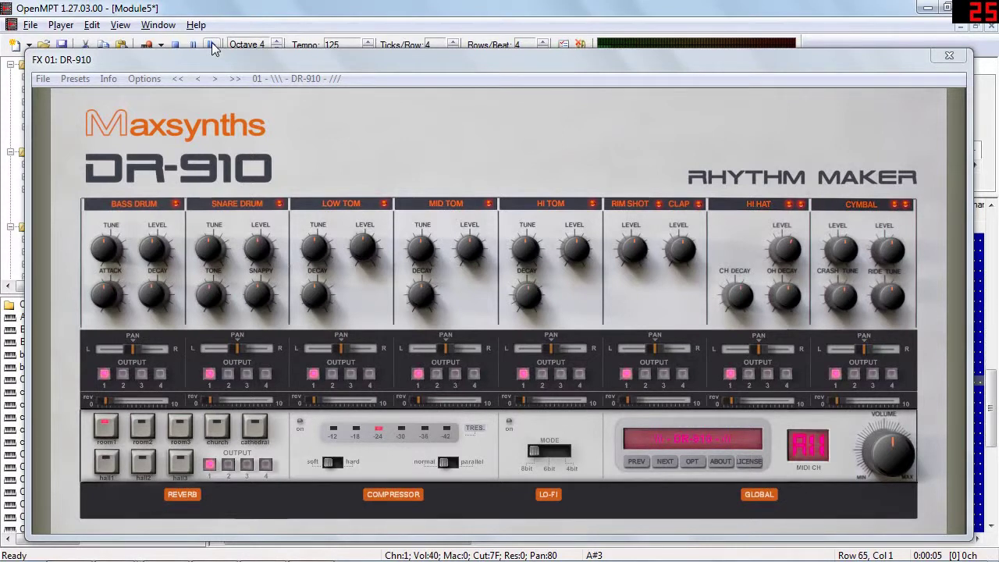
{"action": "left_click", "coordinate": [666, 463]}
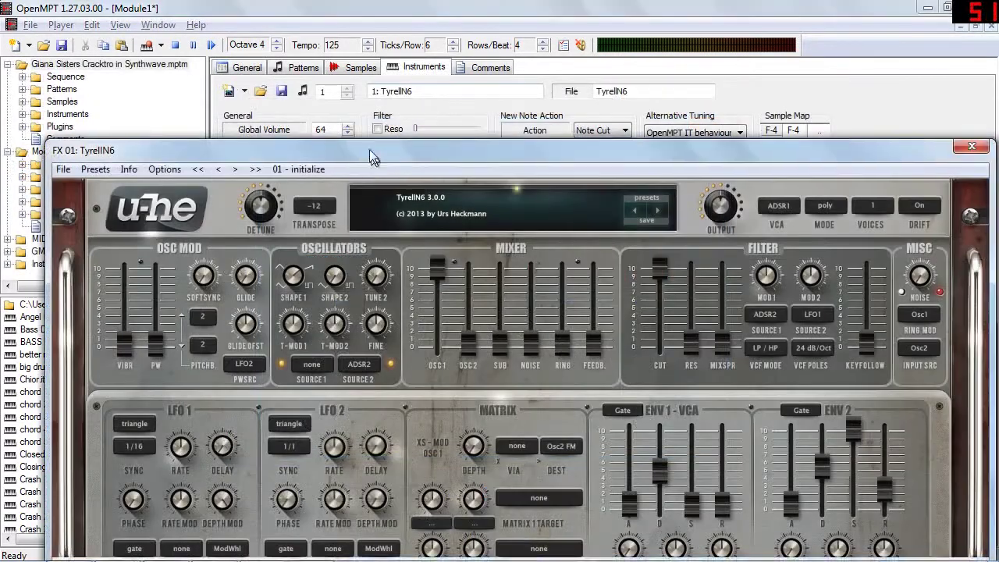
Move the TyrellN6 window higher and nudge its Shape1 oscillator value slightly.
{"action": "left_click_drag", "start_coordinate": [370, 222], "coordinate": [368, 70]}
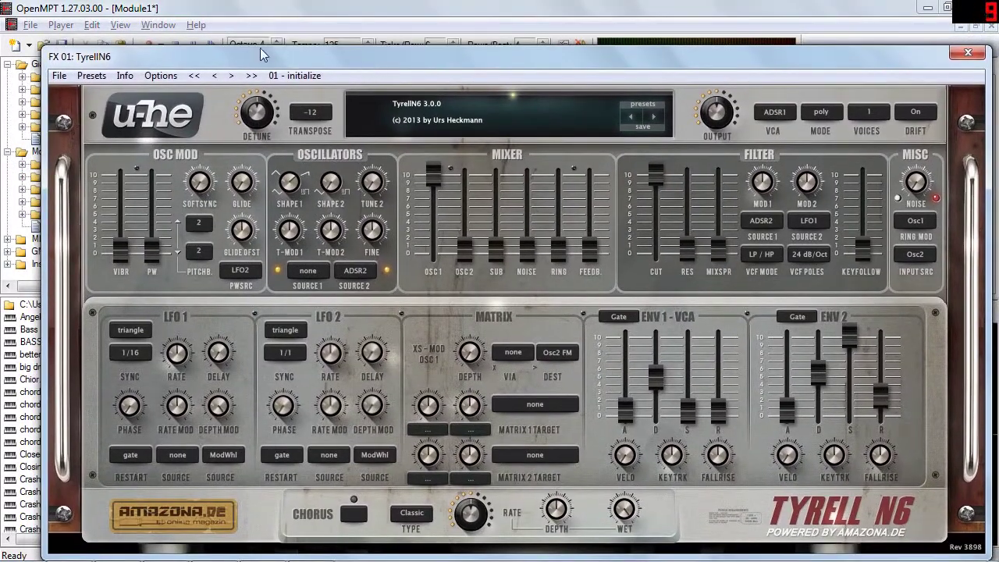
{"action": "left_click", "coordinate": [212, 39]}
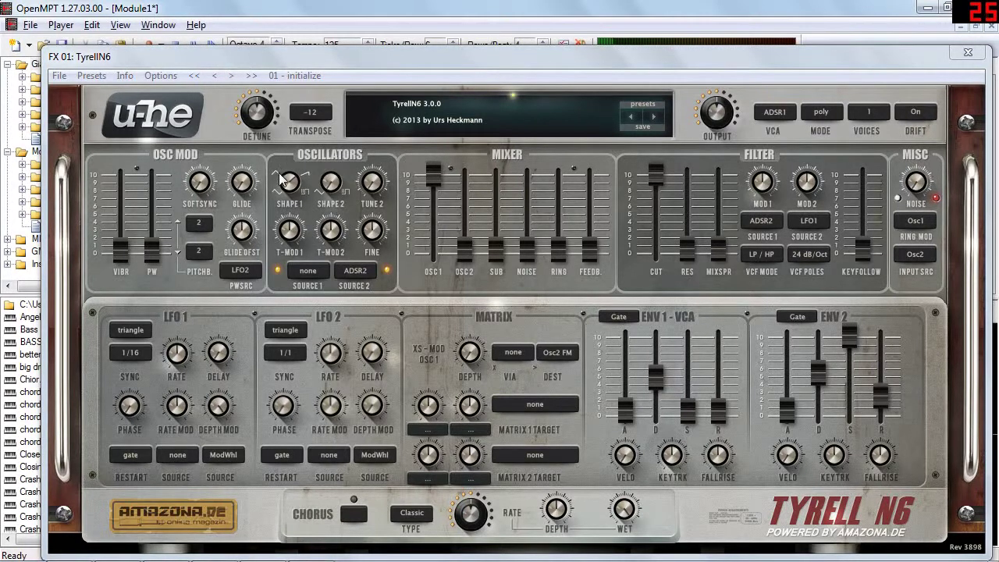
{"action": "mouse_move", "coordinate": [289, 187]}
{"action": "left_mouse_down"}
{"action": "mouse_move", "coordinate": [288, 263]}
{"action": "mouse_move", "coordinate": [289, 140]}
{"action": "mouse_move", "coordinate": [289, 178]}
{"action": "left_mouse_up"}
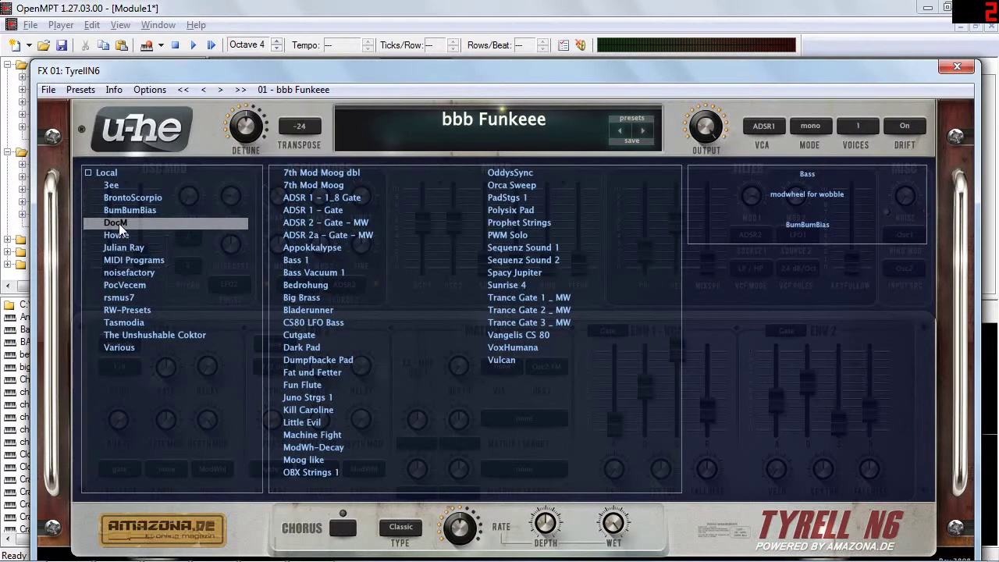
Load and play TyrellN6's Bladerunner preset, then adjust the envelope Decay slider.
{"action": "left_click", "coordinate": [310, 309]}
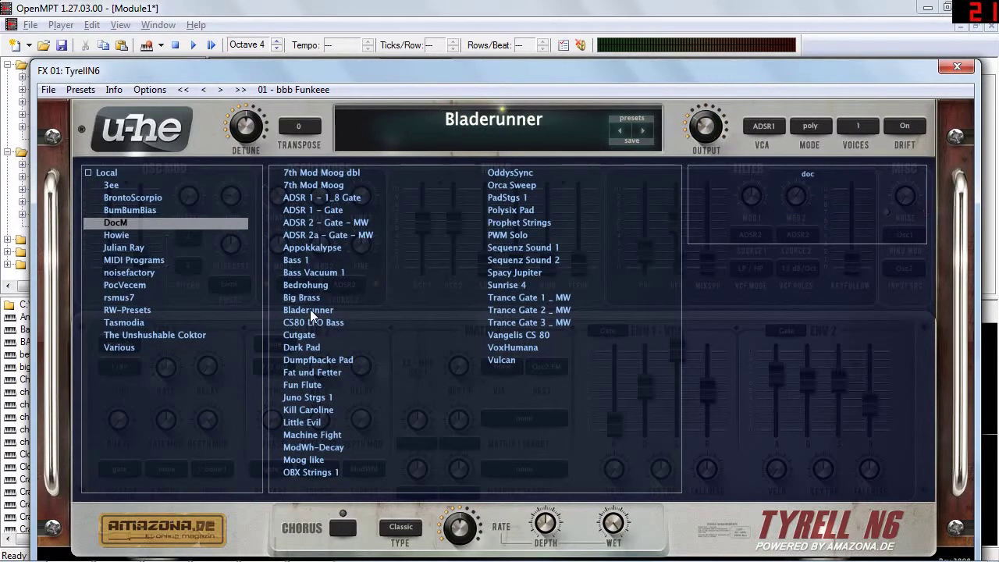
{"action": "left_click", "coordinate": [213, 46]}
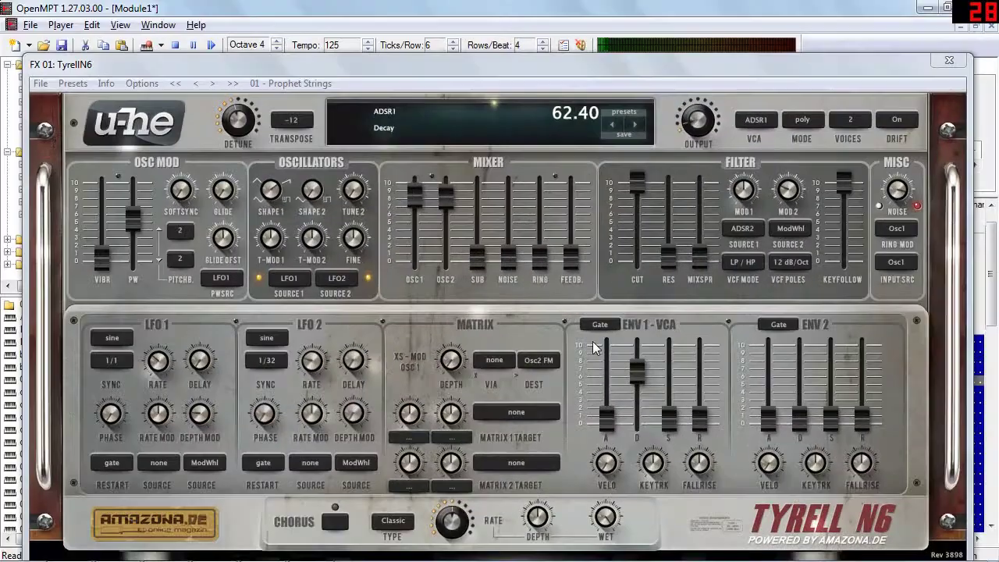
{"action": "left_click_drag", "start_coordinate": [636, 369], "coordinate": [638, 465]}
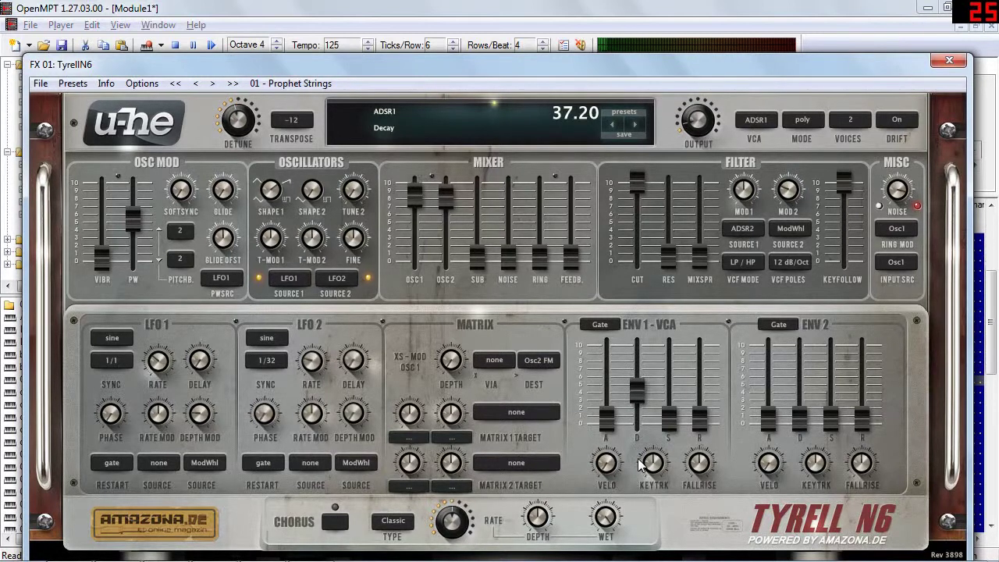